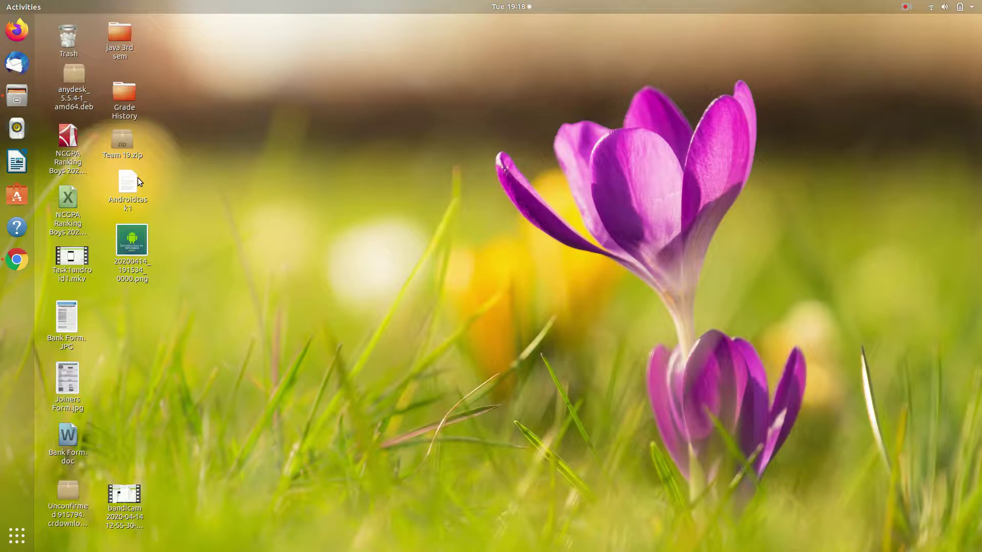
- Open YouTube in Google Chrome and start a new video upload
{"action": "left_click", "coordinate": [17, 260]}
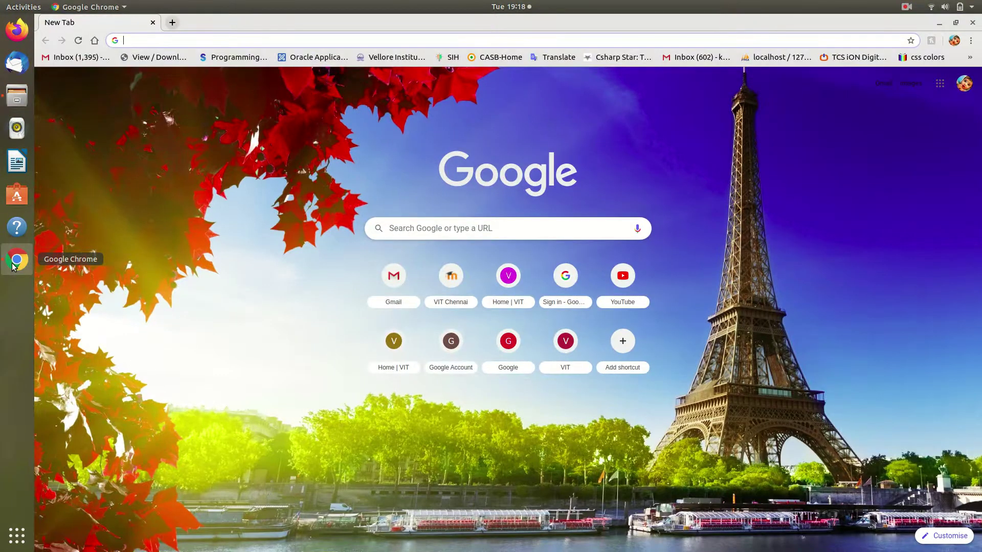
{"action": "left_click", "coordinate": [941, 25]}
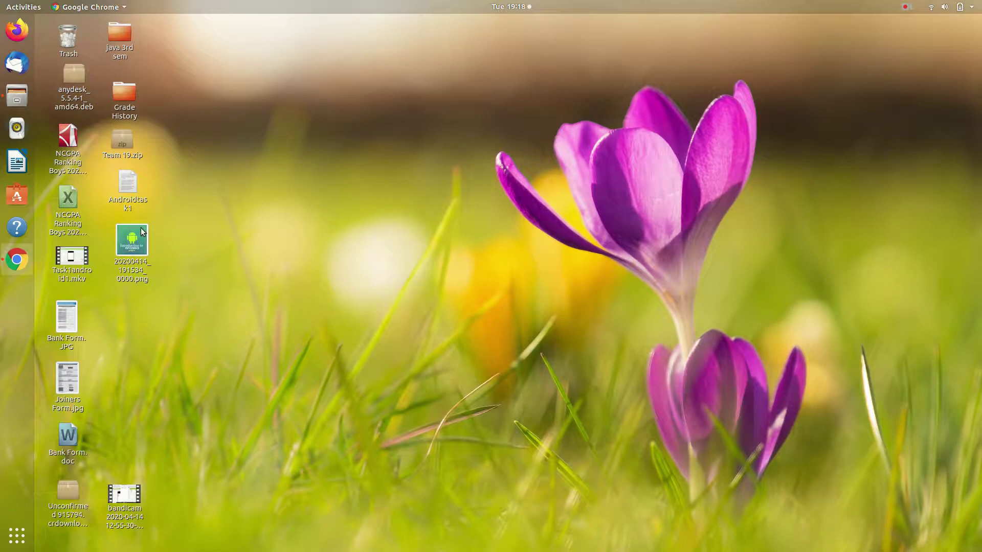
{"action": "left_click", "coordinate": [17, 260]}
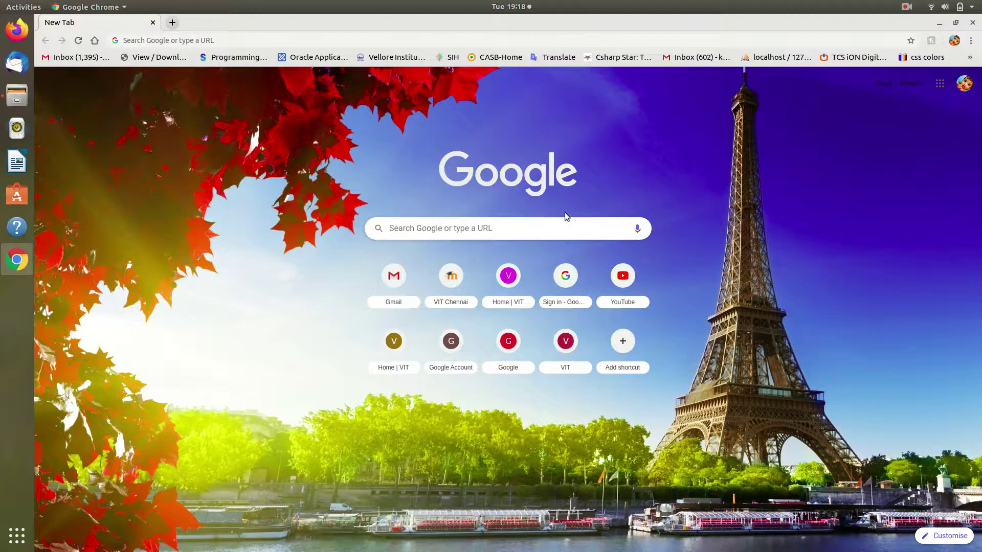
{"action": "left_click", "coordinate": [621, 275]}
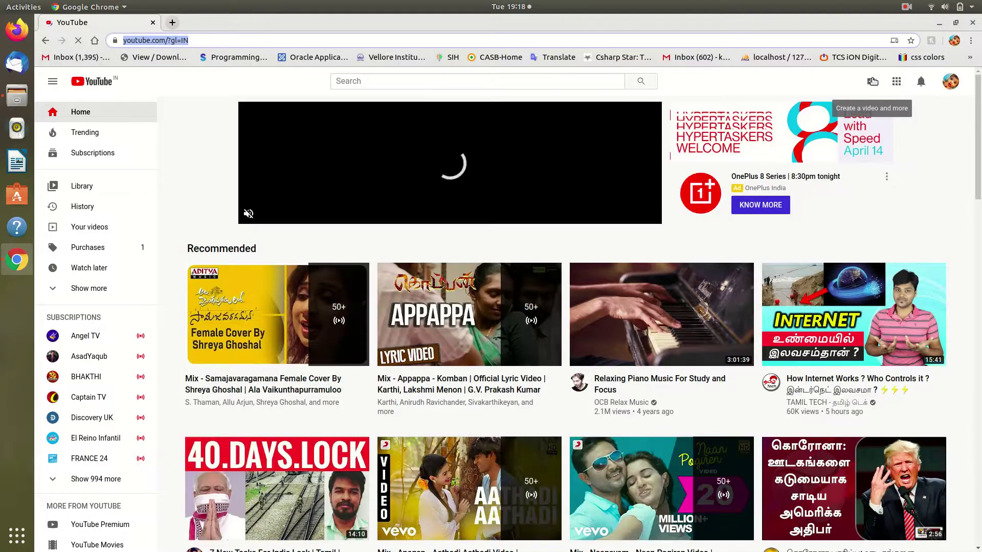
{"action": "left_click", "coordinate": [951, 82]}
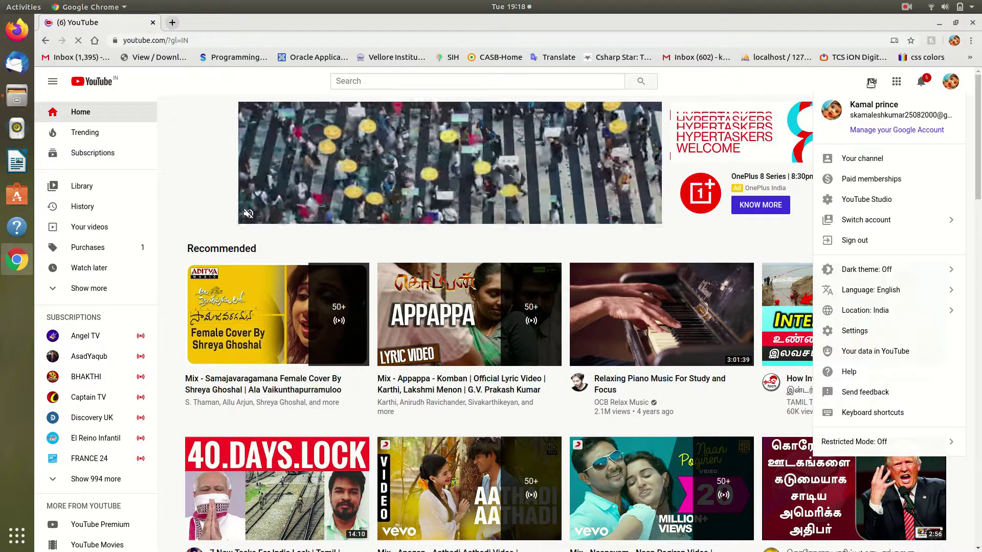
{"action": "left_click", "coordinate": [869, 81]}
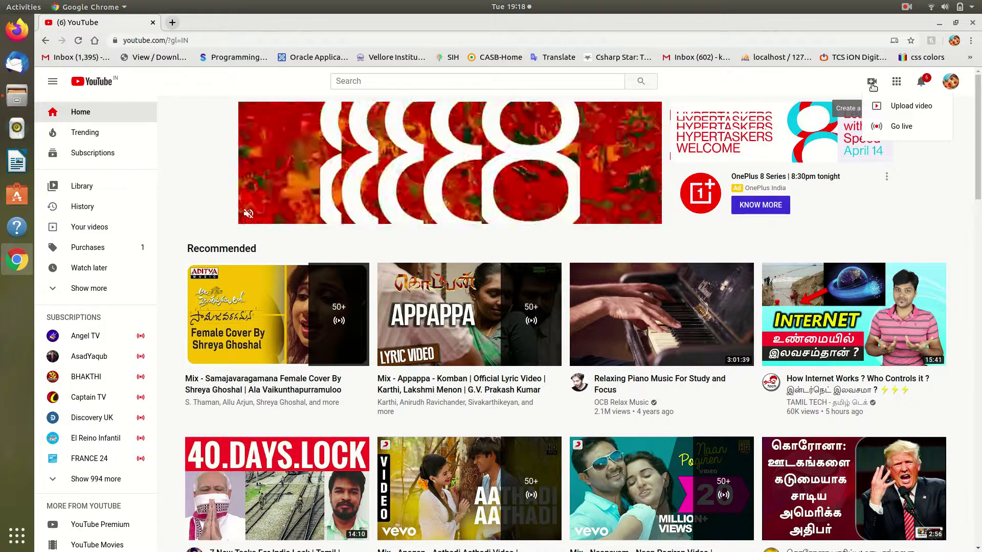
{"action": "left_click", "coordinate": [887, 106]}
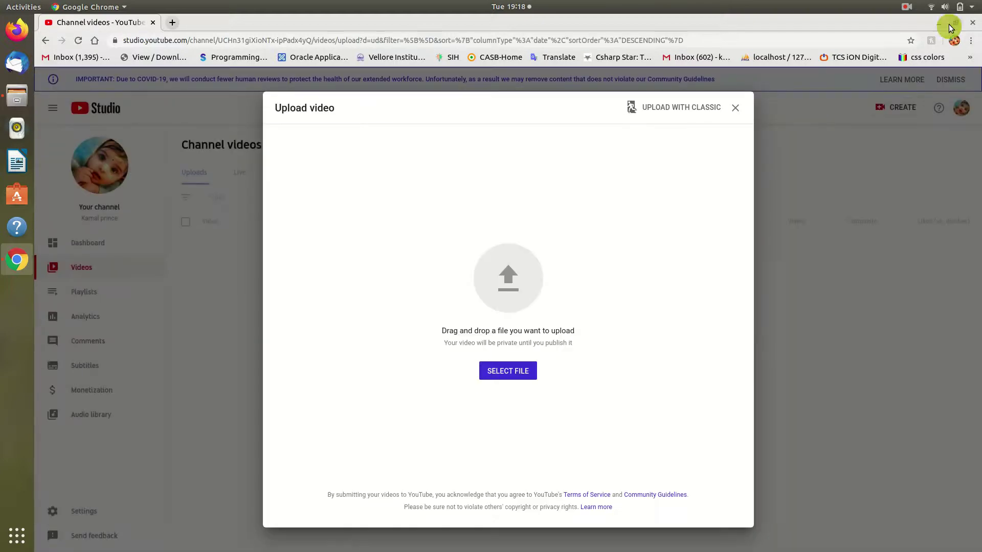
- Shrink the browser window to reveal the desktop and add Task1android1.mkv from there as the video to upload
{"action": "double_click", "coordinate": [949, 27]}
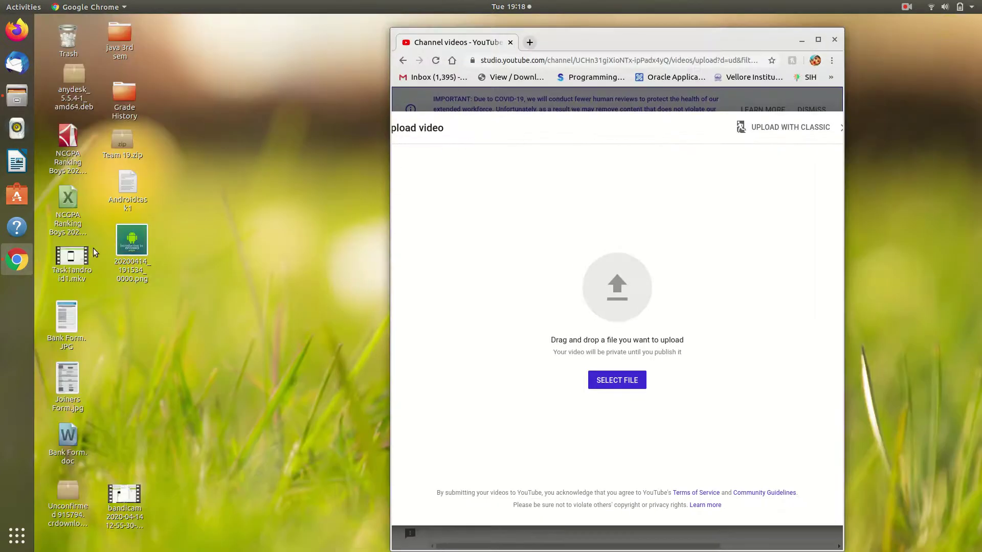
{"action": "left_click", "coordinate": [65, 263]}
{"action": "left_click_drag", "start_coordinate": [66, 260], "coordinate": [190, 276]}
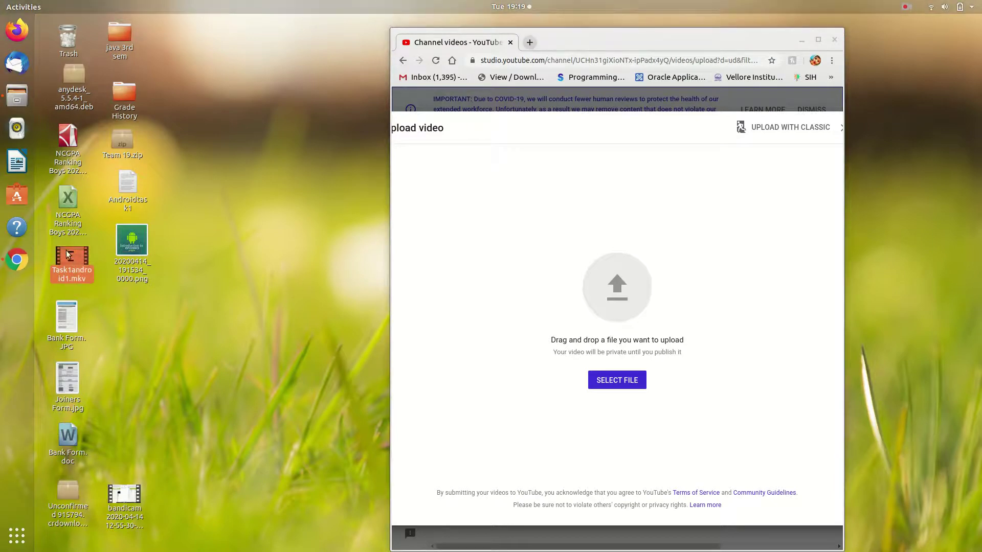
{"action": "left_click_drag", "start_coordinate": [67, 254], "coordinate": [610, 268]}
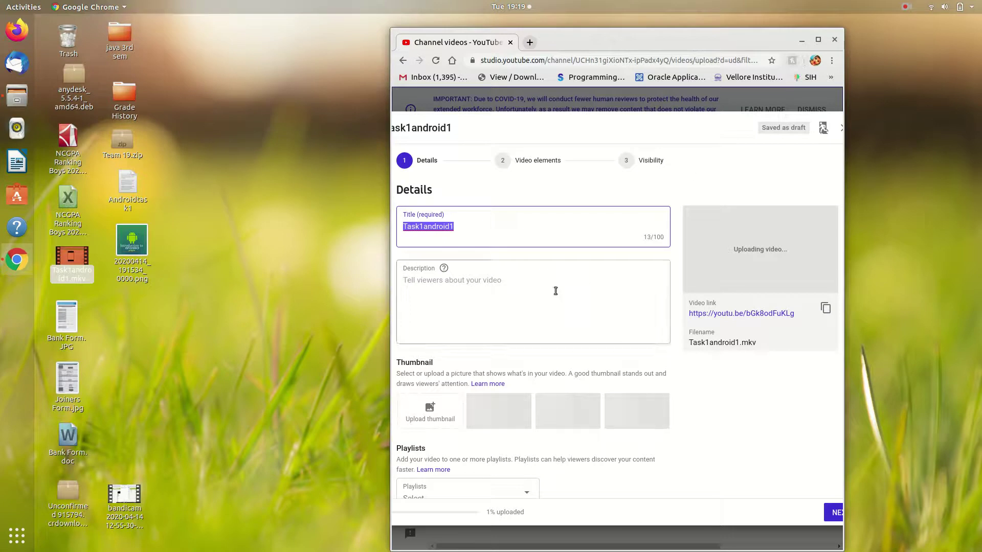
- Upload 20200414_191534_0000.png from the Desktop folder as the video's thumbnail and maximize the browser window again
{"action": "left_click", "coordinate": [422, 422]}
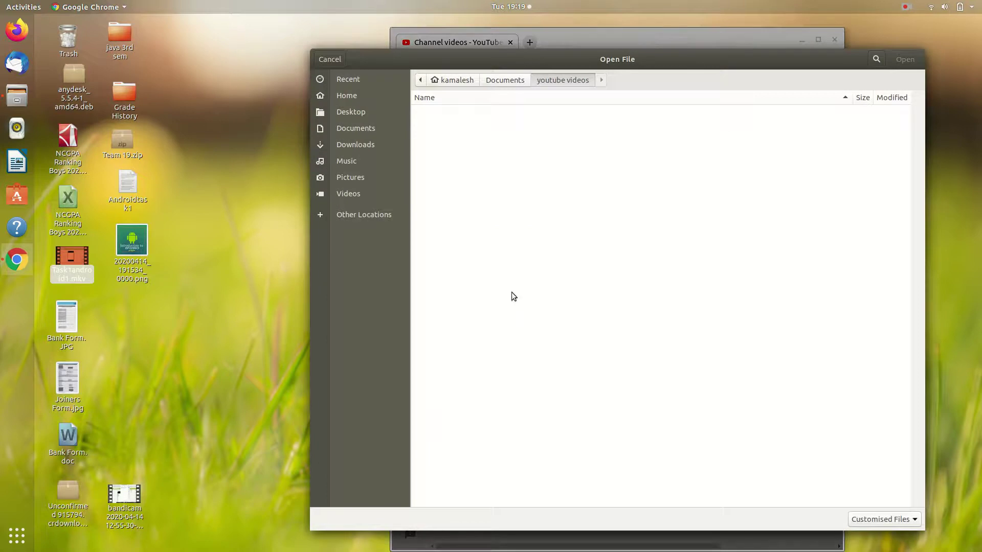
{"action": "left_click", "coordinate": [370, 115]}
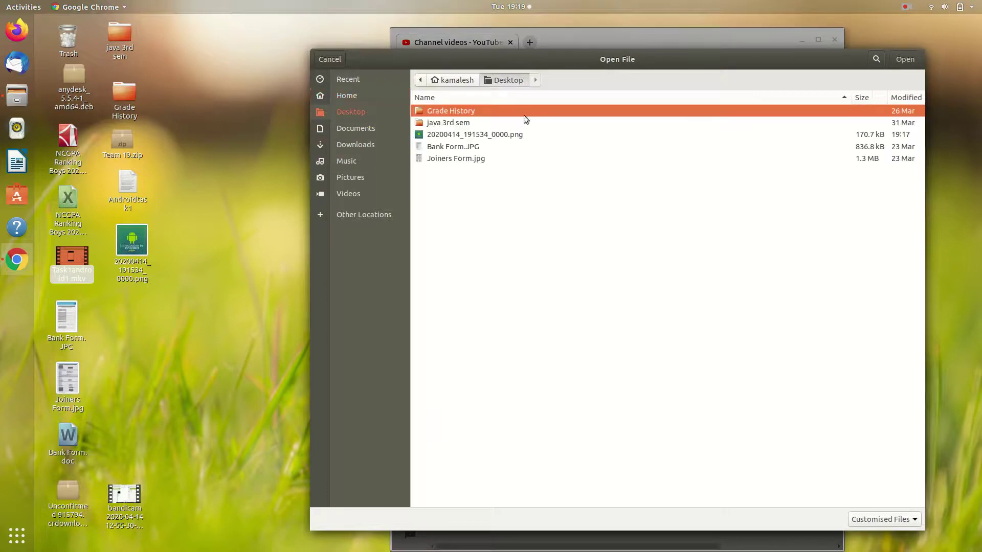
{"action": "left_click", "coordinate": [496, 136]}
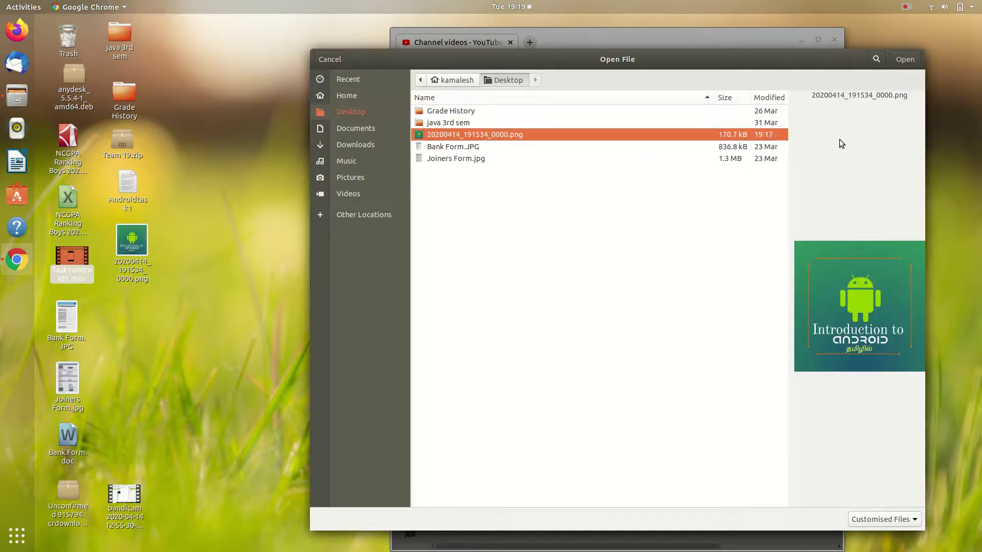
{"action": "left_click", "coordinate": [910, 60]}
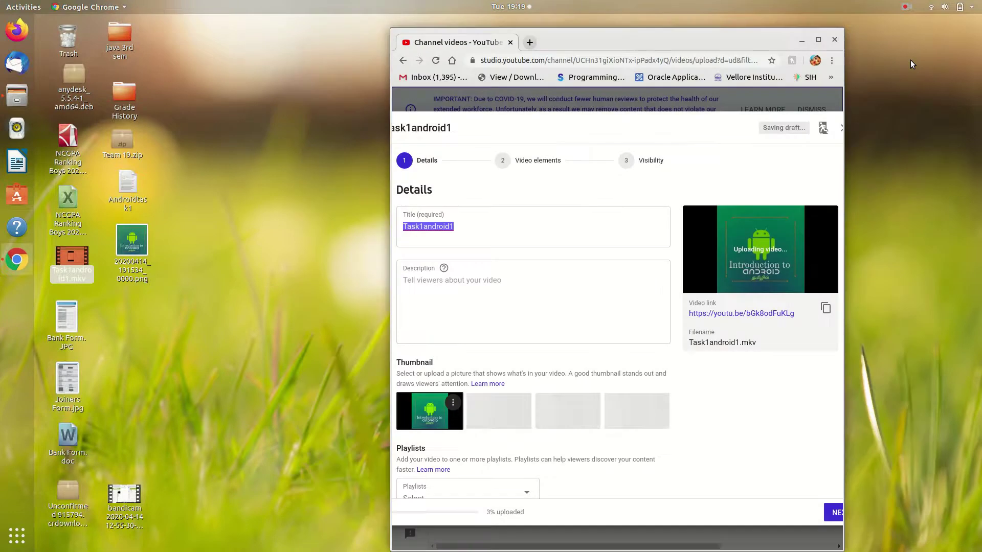
{"action": "left_click", "coordinate": [818, 41]}
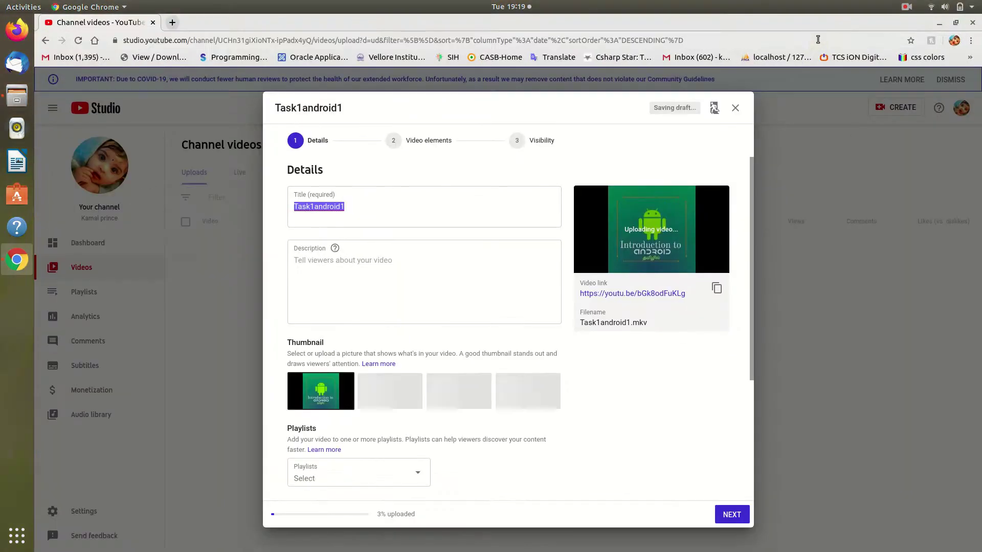
- Replace the video's default title with "Introduction To Android explained"
{"action": "left_click", "coordinate": [430, 201]}
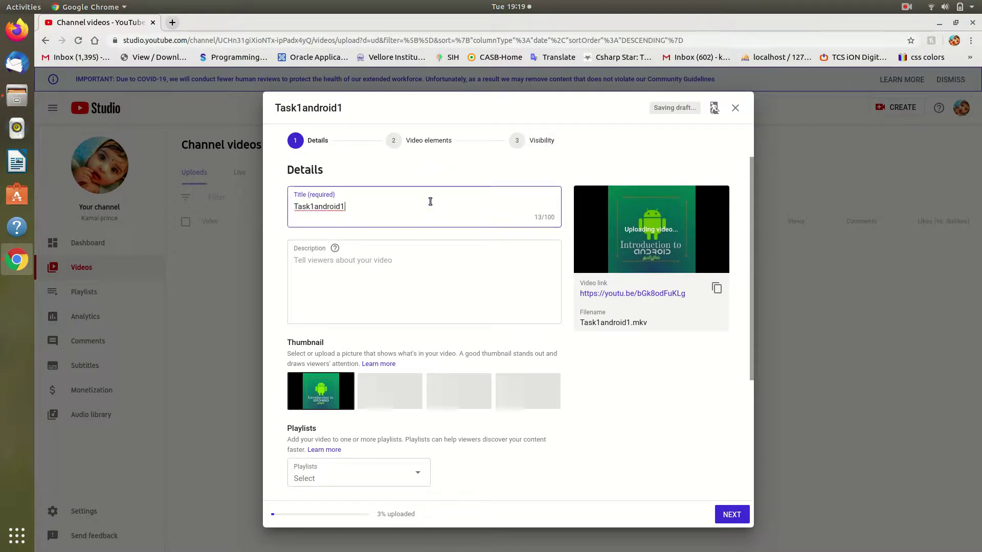
{"action": "key", "text": "BackSpace"}
{"action": "key", "text": "BackSpace"}
{"action": "key", "text": "BackSpace"}
{"action": "key", "text": "BackSpace"}
{"action": "key", "text": "BackSpace"}
{"action": "key", "text": "BackSpace"}
{"action": "key", "text": "BackSpace"}
{"action": "key", "text": "BackSpace"}
{"action": "key", "text": "BackSpace"}
{"action": "key", "text": "BackSpace"}
{"action": "key", "text": "BackSpace"}
{"action": "key", "text": "BackSpace"}
{"action": "key", "text": "BackSpace"}
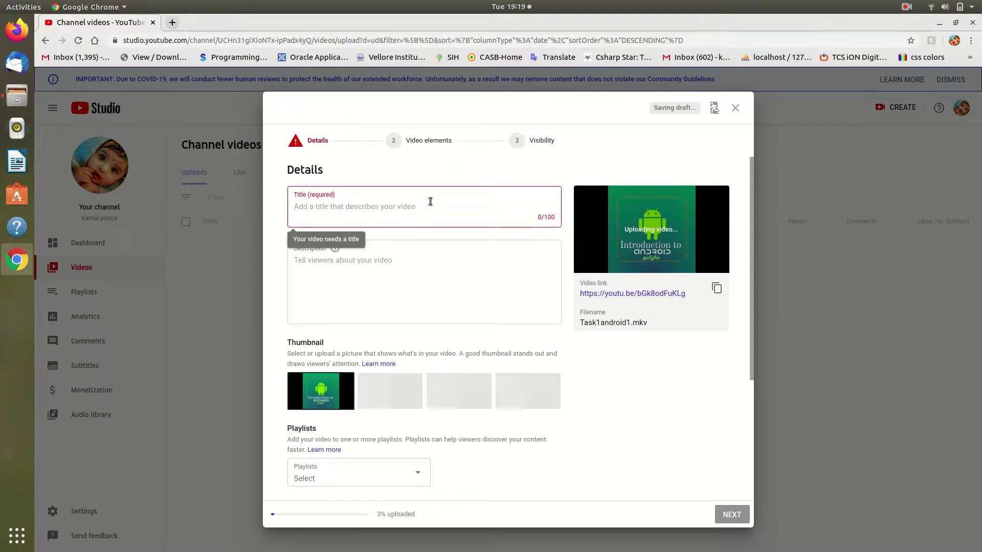
{"action": "type", "text": "Introduction To "}
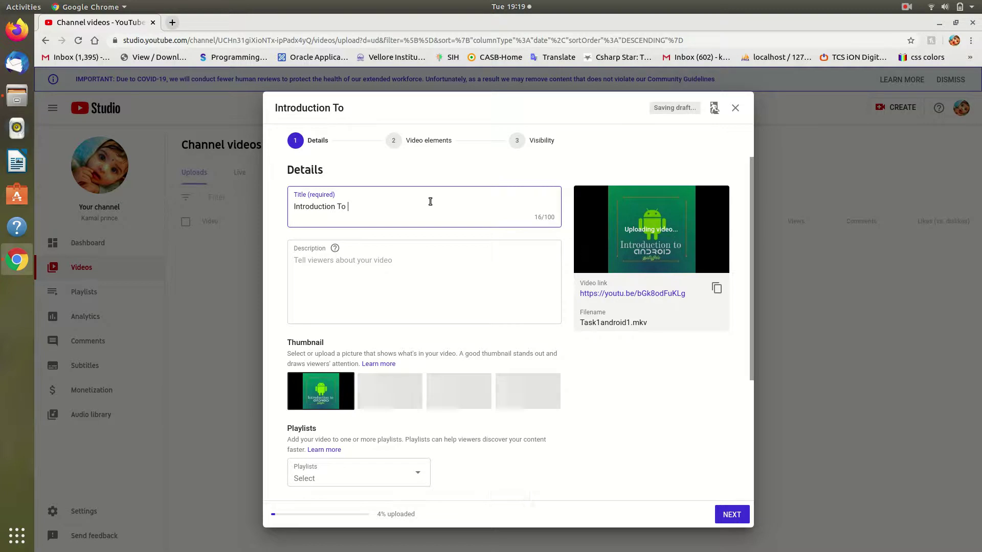
{"action": "type", "text": "Android explained"}
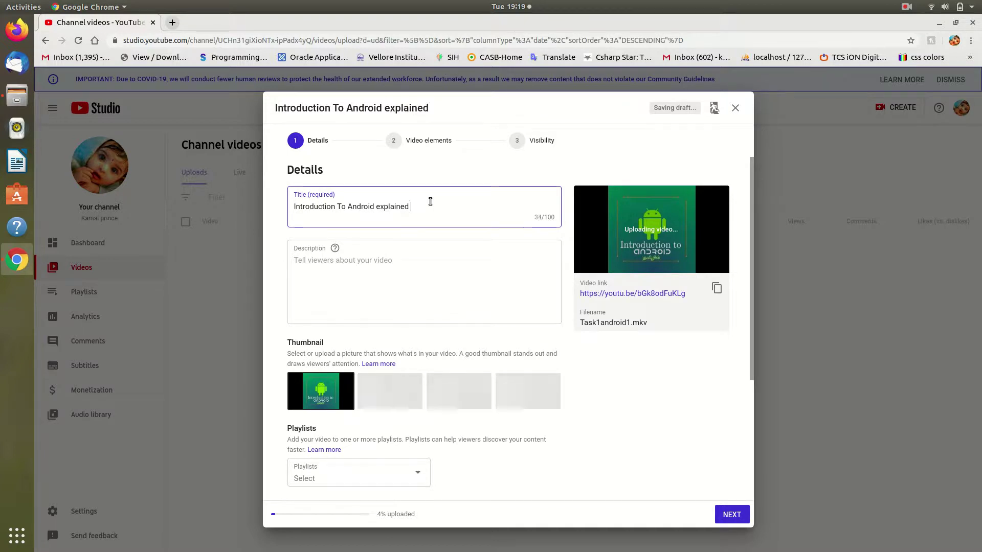
- Replace the word "explained" in the video title with "with sample Programm in Tamil"
{"action": "key", "text": "BackSpace"}
{"action": "key", "text": "BackSpace"}
{"action": "key", "text": "BackSpace"}
{"action": "key", "text": "BackSpace"}
{"action": "key", "text": "BackSpace"}
{"action": "key", "text": "BackSpace"}
{"action": "key", "text": "BackSpace"}
{"action": "key", "text": "BackSpace"}
{"action": "key", "text": "BackSpace"}
{"action": "type", "text": "with sample"}
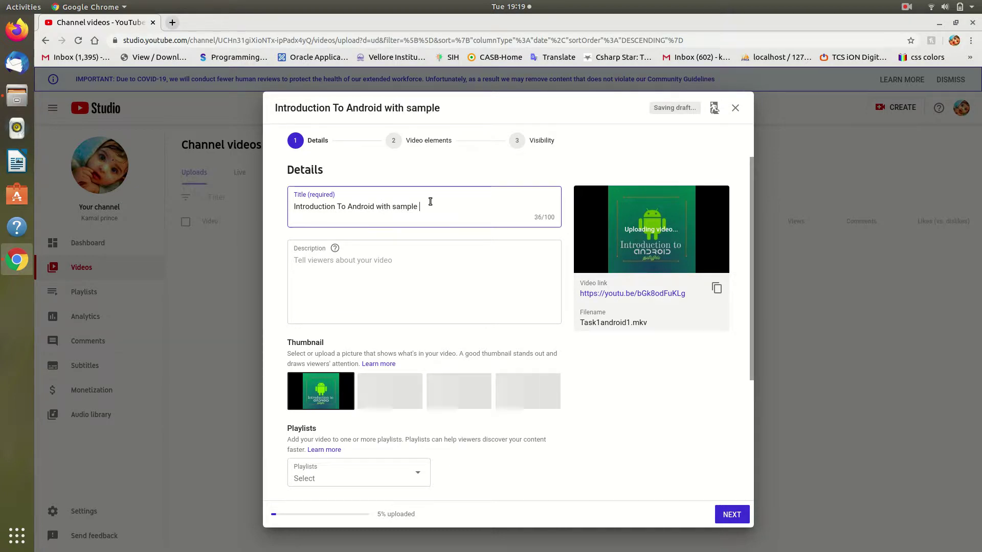
{"action": "type", "text": " Programm in "}
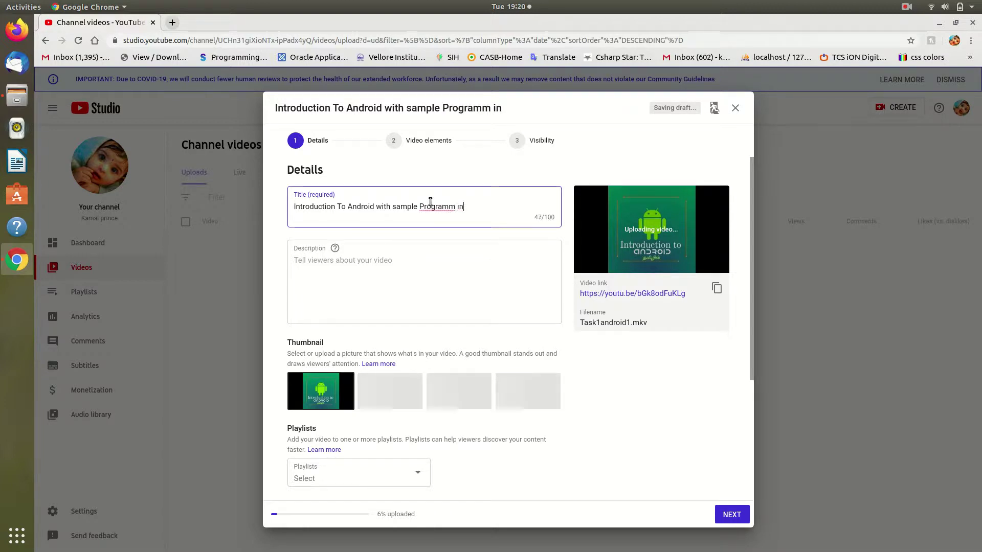
{"action": "type", "text": "Tamil"}
- Correct the misspelled "Programm" in the video title to "Program"
{"action": "key", "text": "Left"}
{"action": "key", "text": "Left"}
{"action": "key", "text": "Left"}
{"action": "key", "text": "Left"}
{"action": "key", "text": "Left"}
{"action": "key", "text": "Left"}
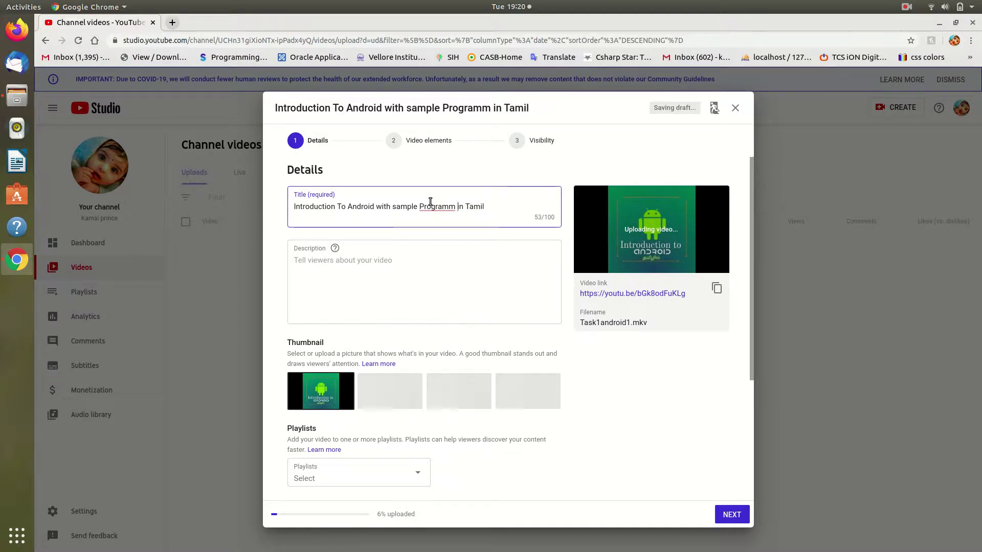
{"action": "key", "text": "Left"}
{"action": "key", "text": "Left"}
{"action": "key", "text": "Left"}
{"action": "key", "text": "BackSpace"}
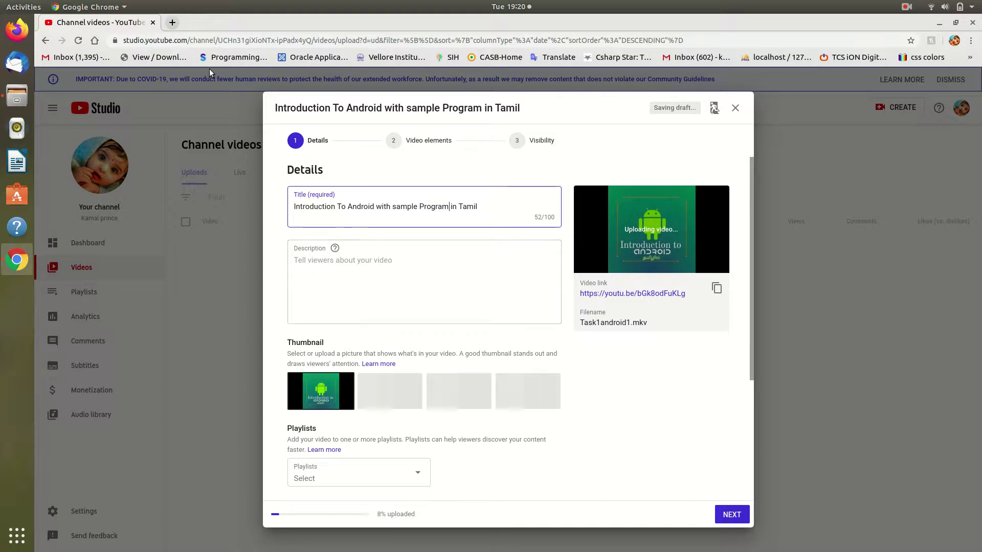
- Search Google for "mit a12 companion apk" in a new tab and open the MIT AI2 Companion page on Google Play
{"action": "left_click", "coordinate": [173, 22]}
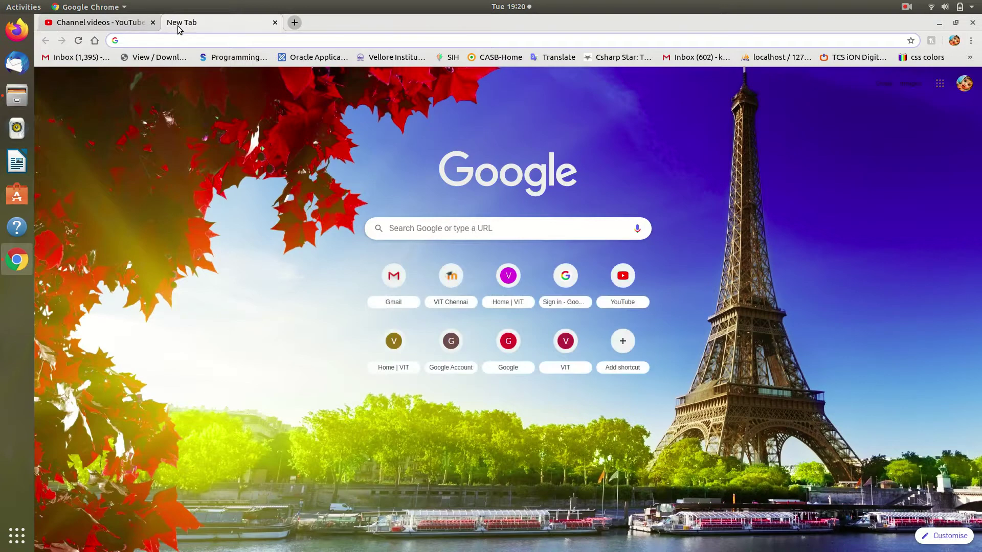
{"action": "type", "text": "mit a12 companion apk"}
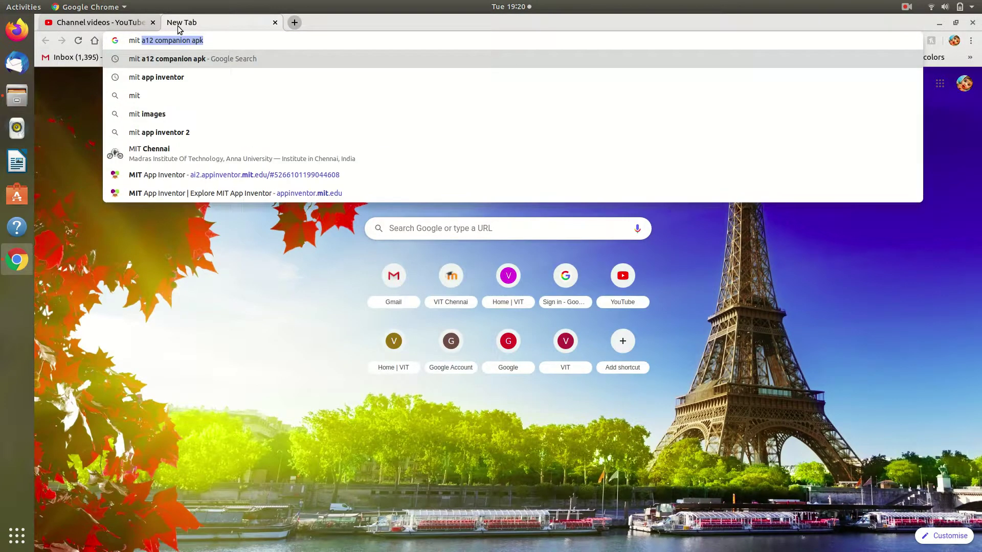
{"action": "key", "text": "Right"}
{"action": "key", "text": "Return"}
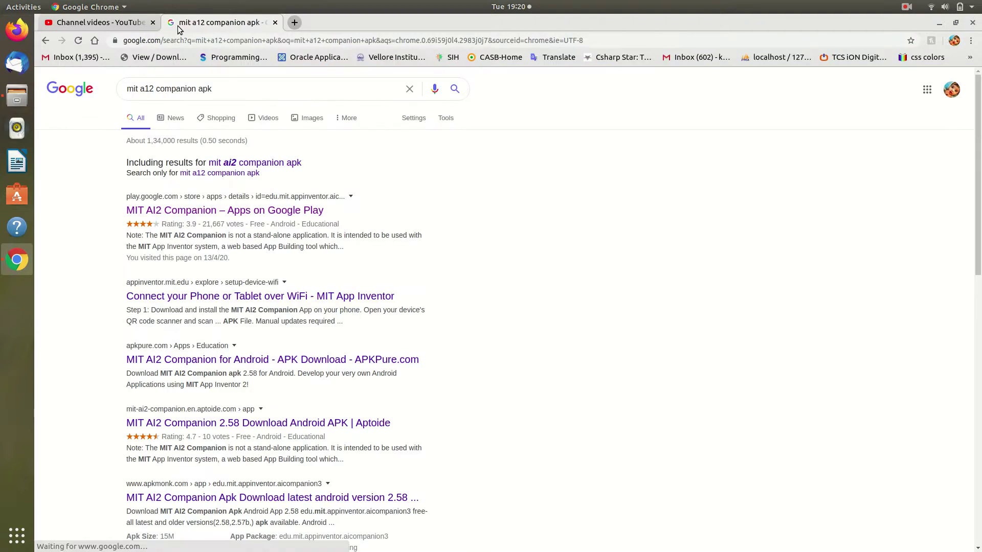
{"action": "left_click", "coordinate": [210, 213]}
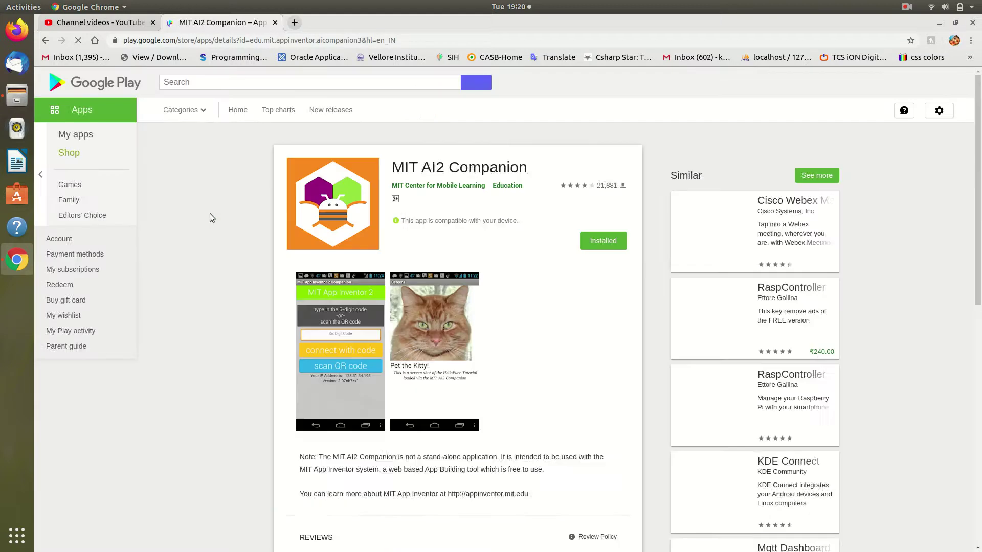
- Copy the web address of the MIT AI2 Companion's Google Play page
{"action": "left_click", "coordinate": [610, 36]}
{"action": "key", "text": "ctrl+c"}
{"action": "key", "text": "ctrl"}
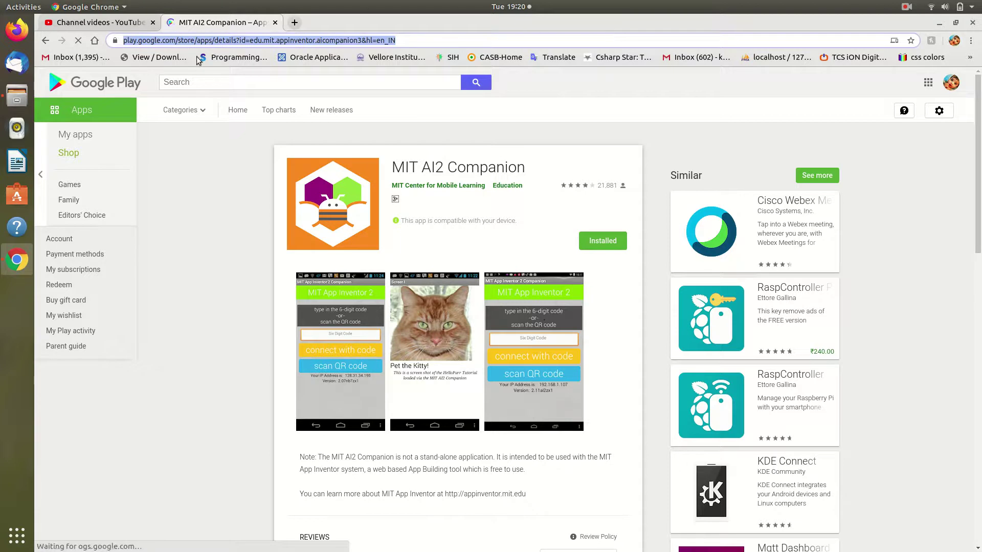
- Fill the video description in YouTube Studio with "Click Here to Download MIT A12 Companion:" followed by the copied Google Play link
{"action": "left_click", "coordinate": [108, 22]}
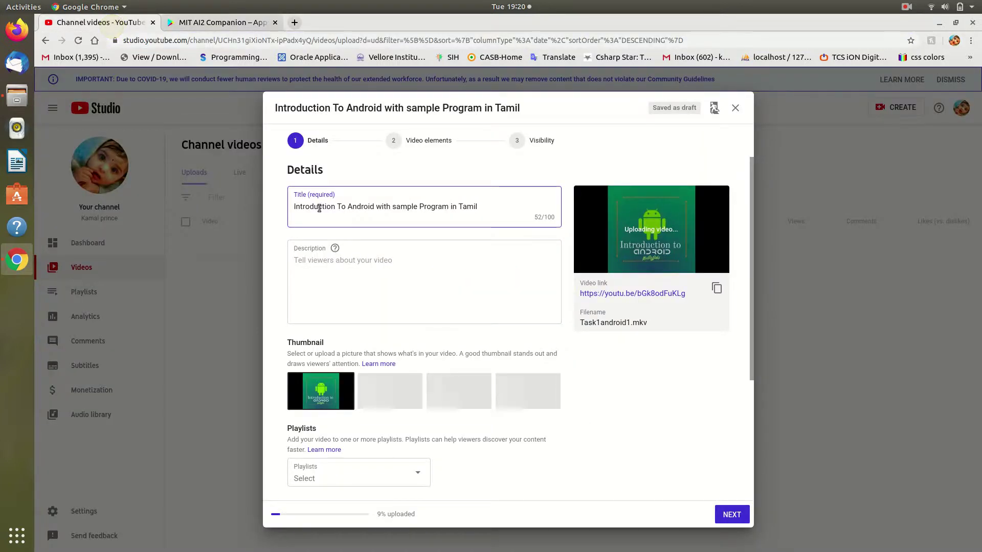
{"action": "left_click", "coordinate": [341, 285]}
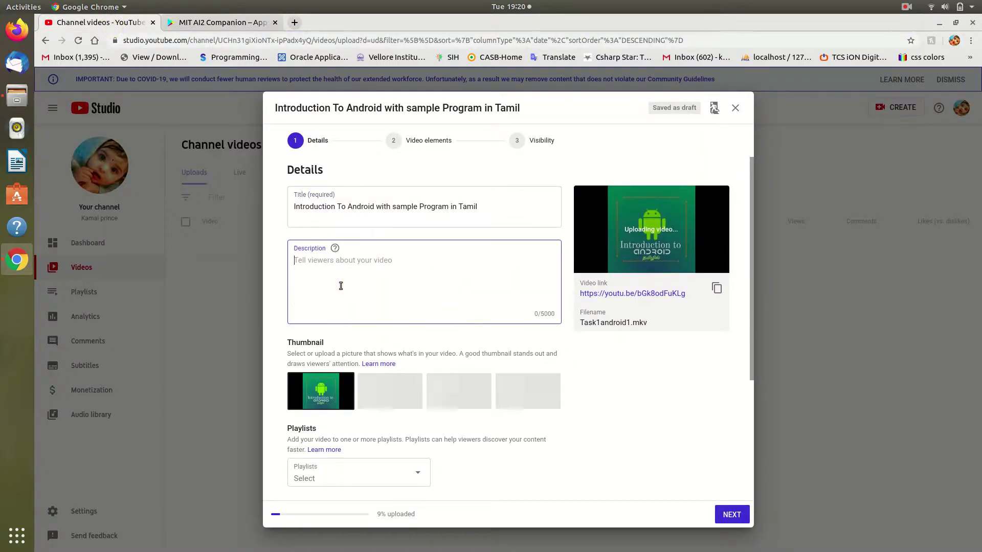
{"action": "type", "text": "Click He"}
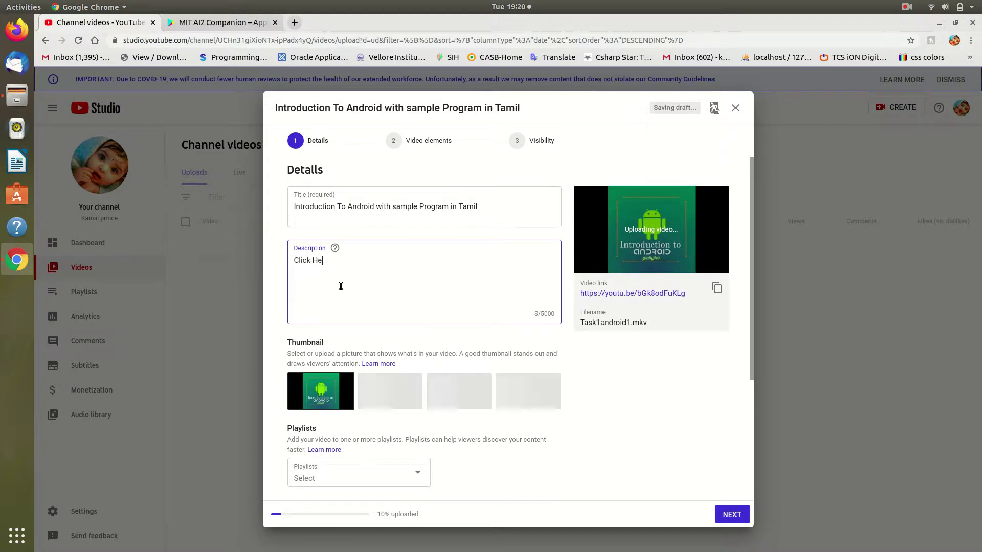
{"action": "type", "text": "re to Download"}
{"action": "key", "text": "shift"}
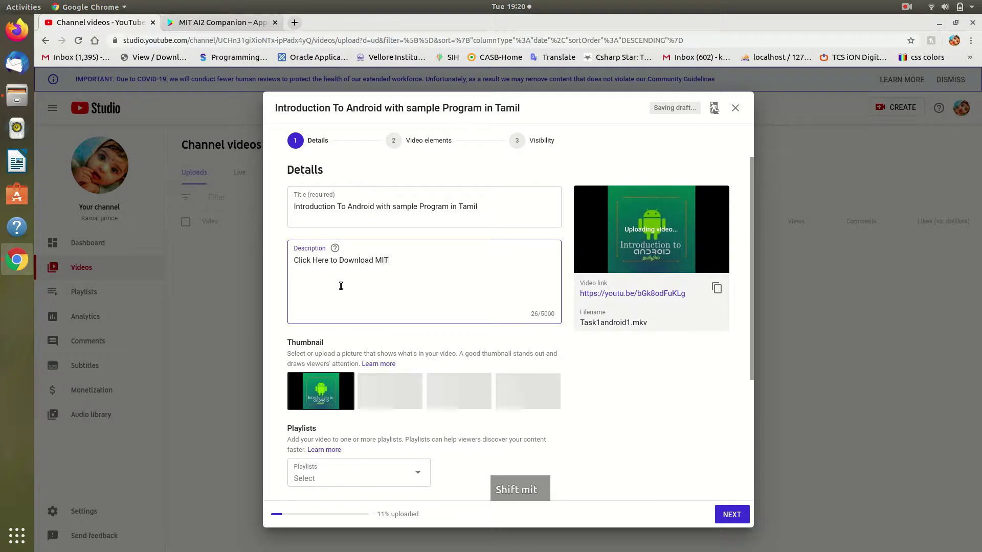
{"action": "type", "text": "A12 Com"}
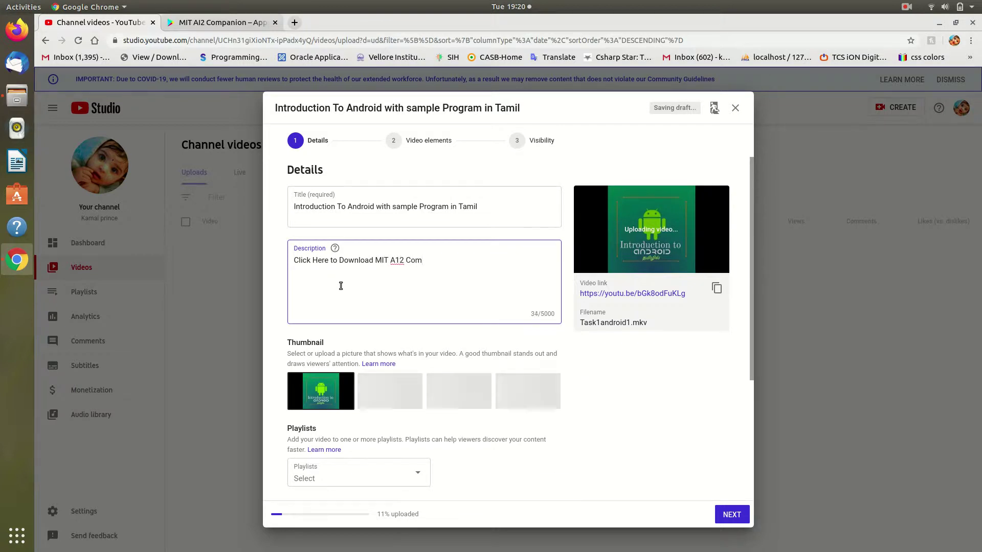
{"action": "type", "text": "panion:"}
{"action": "key", "text": "ctrl+v"}
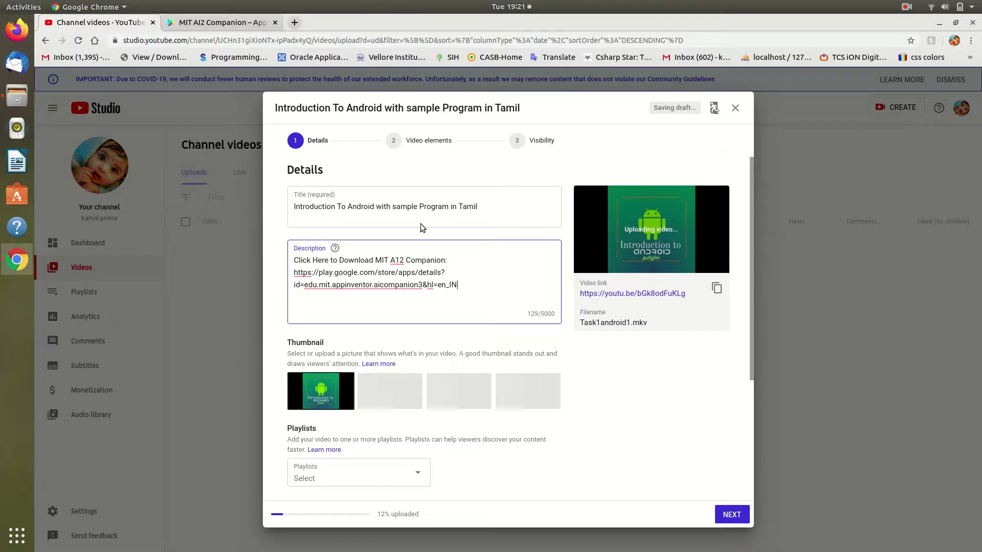
{"action": "scroll", "coordinate": [422, 222], "scroll_direction": "down", "scroll_amount": 5}
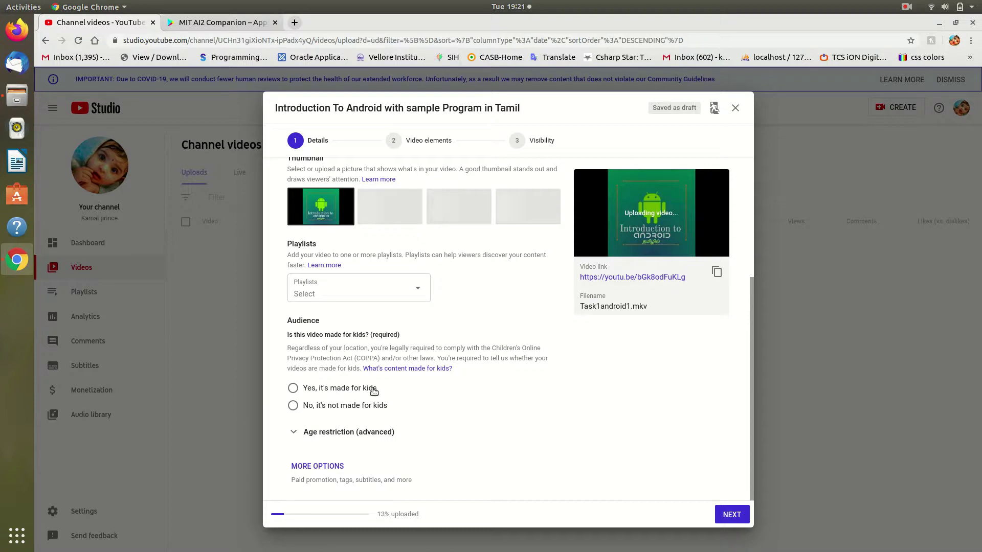
- Mark the video as not made for kids and expand the additional video detail options
{"action": "left_click", "coordinate": [299, 408]}
{"action": "left_click", "coordinate": [335, 466]}
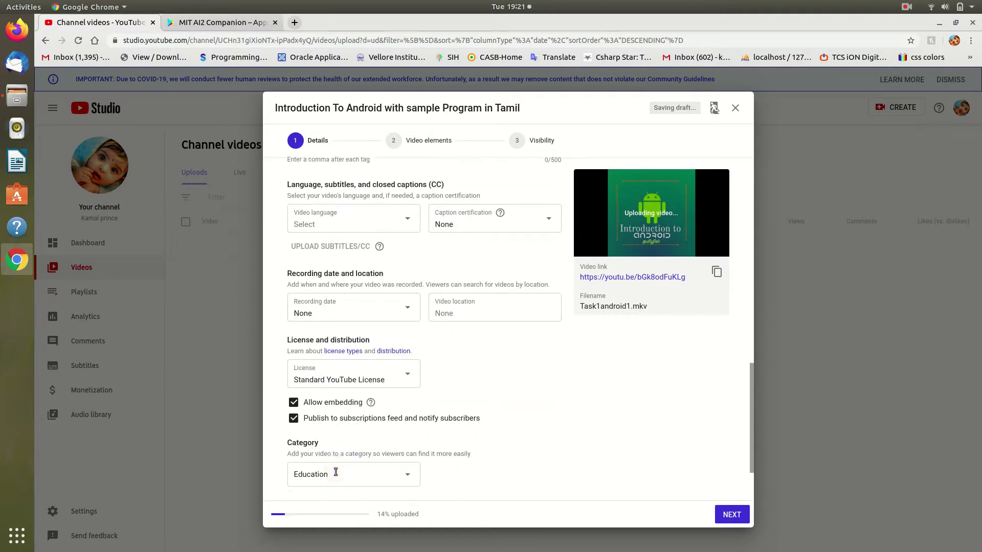
- Set the video language to Tamil in the language, subtitles and closed captions settings
{"action": "scroll", "coordinate": [336, 471], "scroll_direction": "up", "scroll_amount": 2}
{"action": "left_click", "coordinate": [401, 286]}
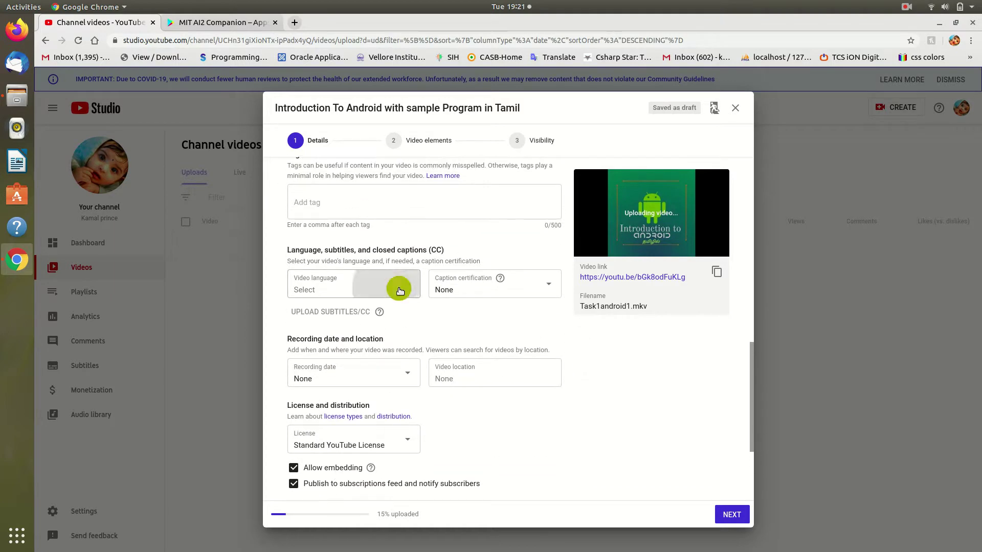
{"action": "scroll", "coordinate": [401, 292], "scroll_direction": "down", "scroll_amount": 10}
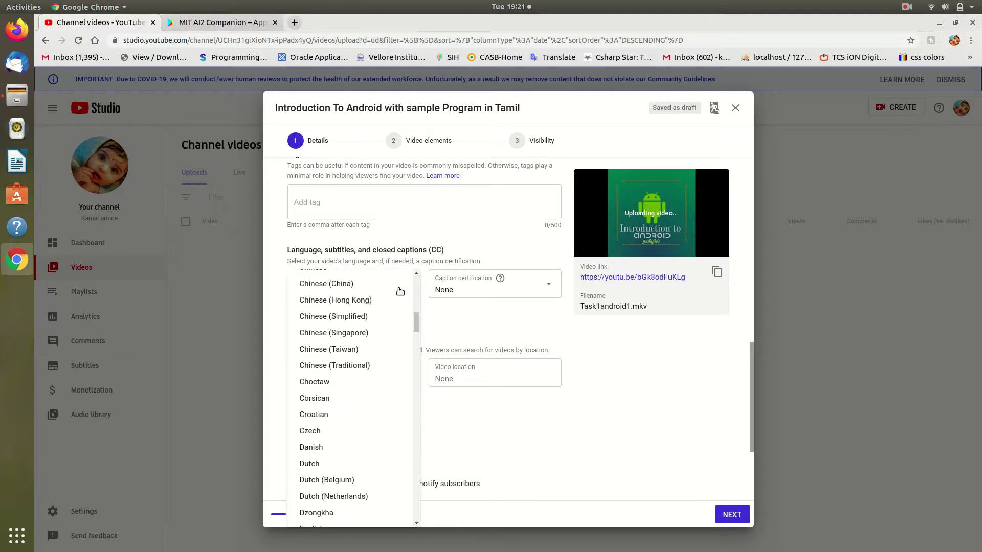
{"action": "scroll", "coordinate": [366, 381], "scroll_direction": "down", "scroll_amount": 4}
{"action": "scroll", "coordinate": [367, 381], "scroll_direction": "down", "scroll_amount": 20}
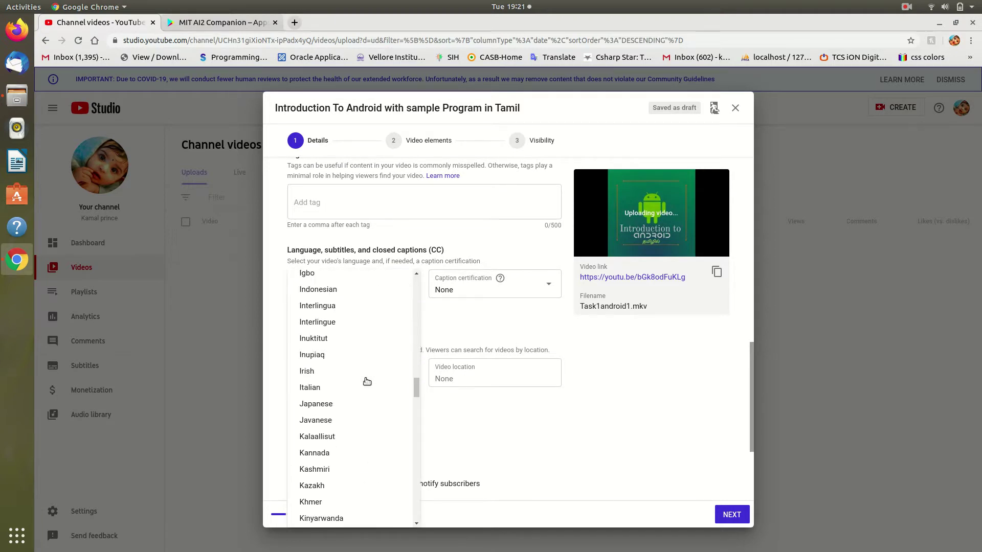
{"action": "scroll", "coordinate": [366, 381], "scroll_direction": "down", "scroll_amount": 20}
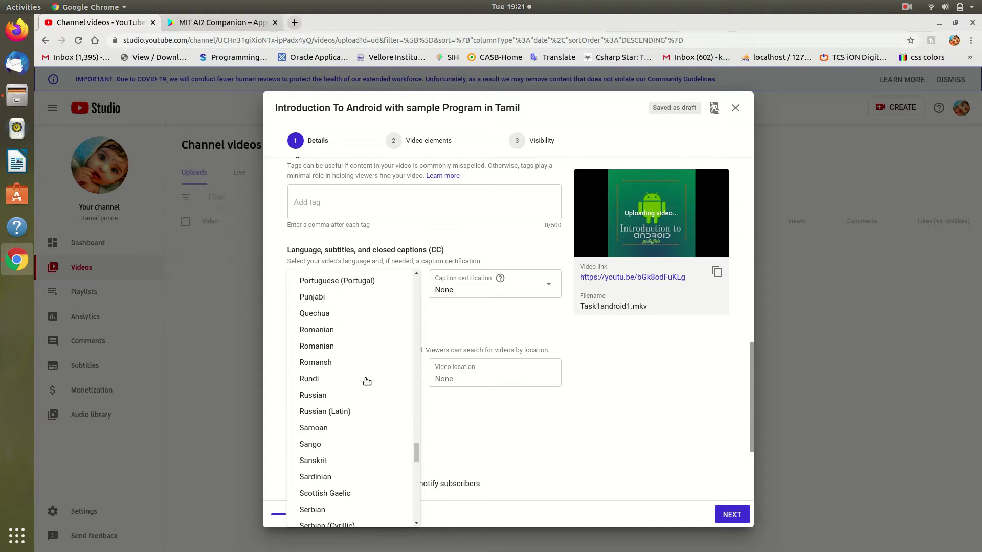
{"action": "scroll", "coordinate": [367, 381], "scroll_direction": "down", "scroll_amount": 1}
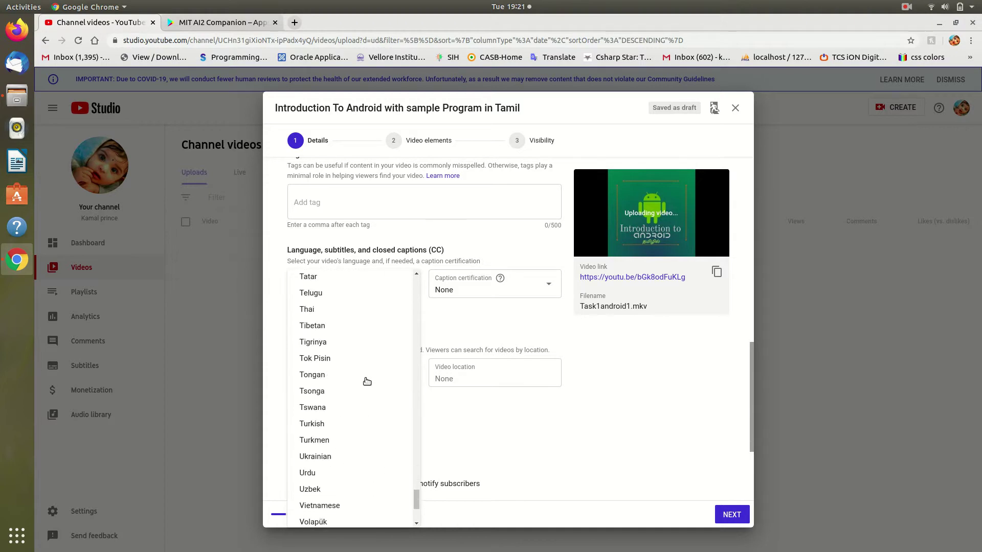
{"action": "scroll", "coordinate": [317, 322], "scroll_direction": "up", "scroll_amount": 2}
{"action": "left_click", "coordinate": [316, 318]}
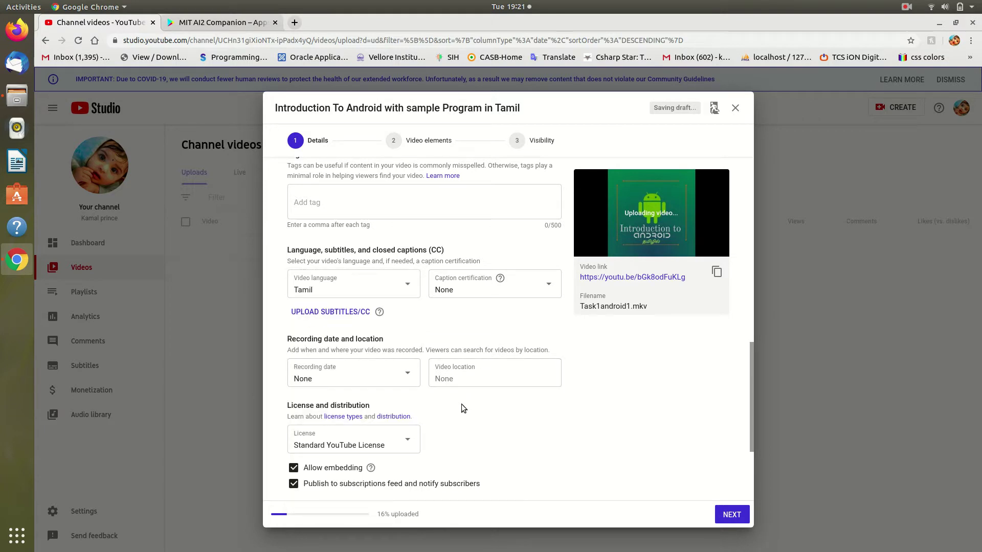
- Continue past the details and video elements without adding an end screen or cards, and publish the video with Public visibility
{"action": "scroll", "coordinate": [461, 407], "scroll_direction": "down", "scroll_amount": 3}
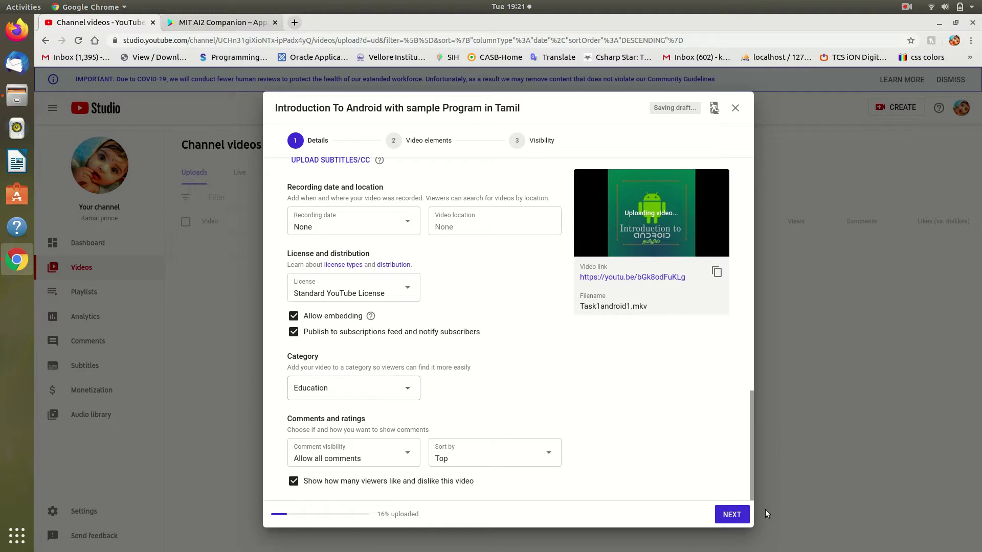
{"action": "left_click", "coordinate": [736, 520]}
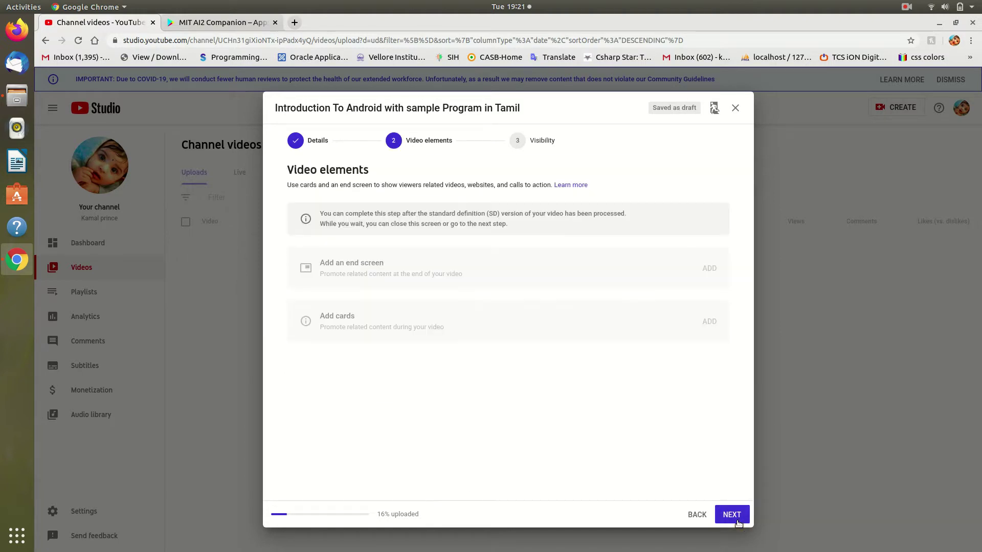
{"action": "left_click", "coordinate": [737, 519]}
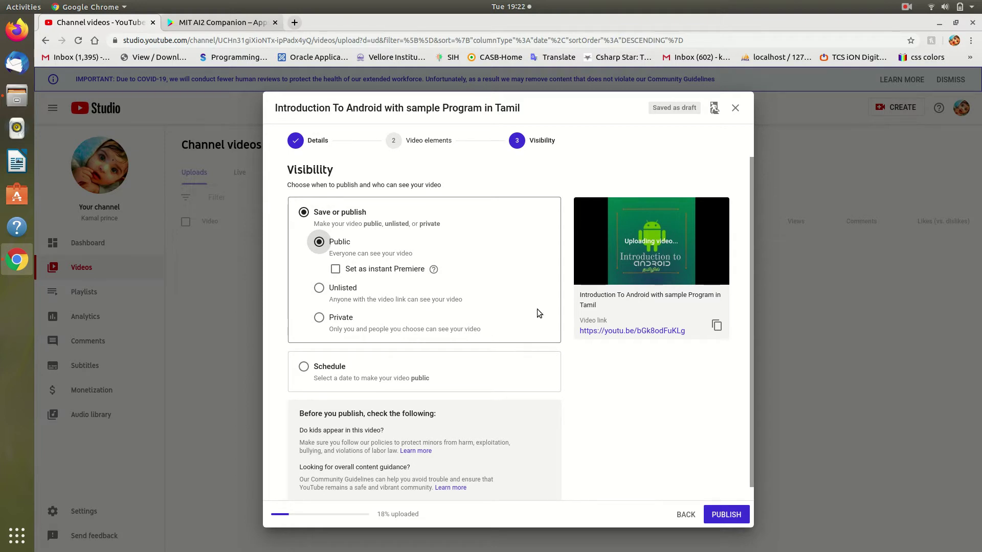
{"action": "left_click", "coordinate": [712, 517]}
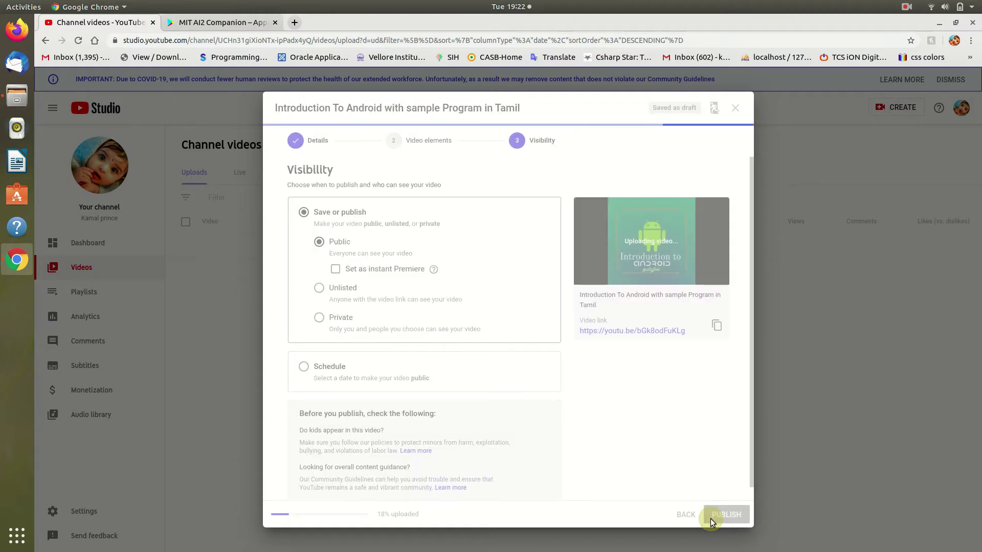